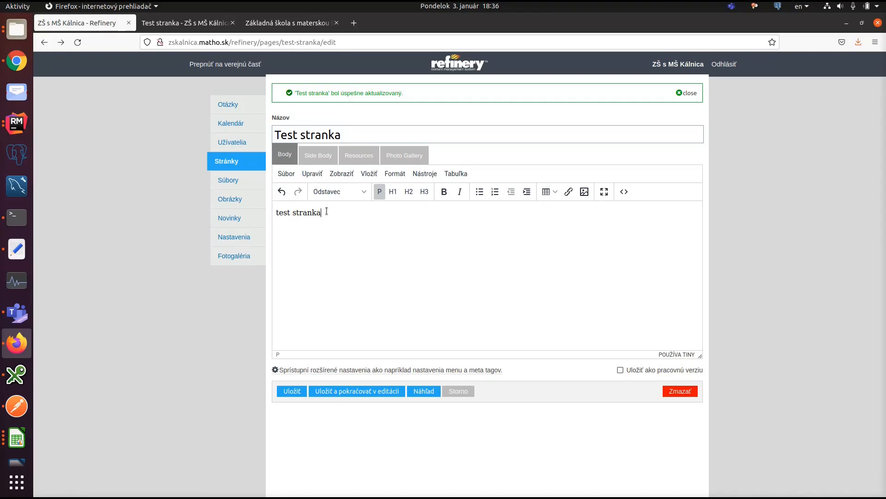
Empty the page body by starting a new document, testing undo and redo on that change
{"action": "left_click", "coordinate": [286, 173]}
{"action": "left_click", "coordinate": [317, 195]}
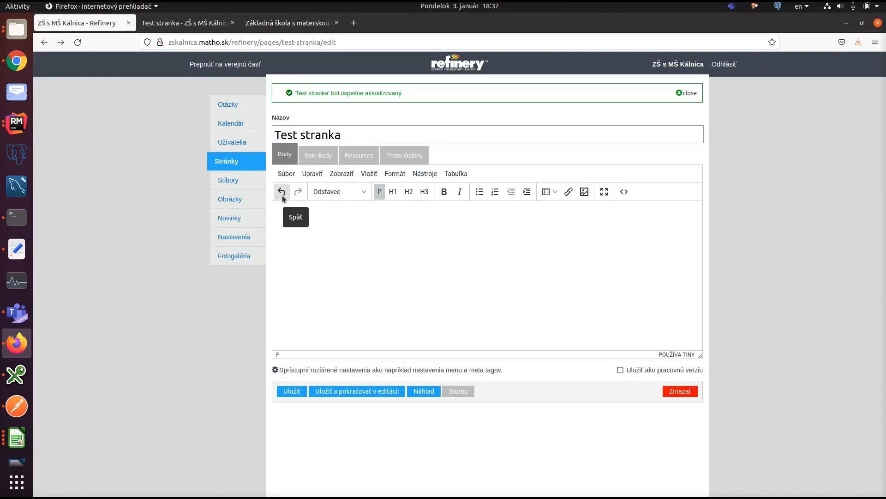
{"action": "left_click", "coordinate": [282, 193]}
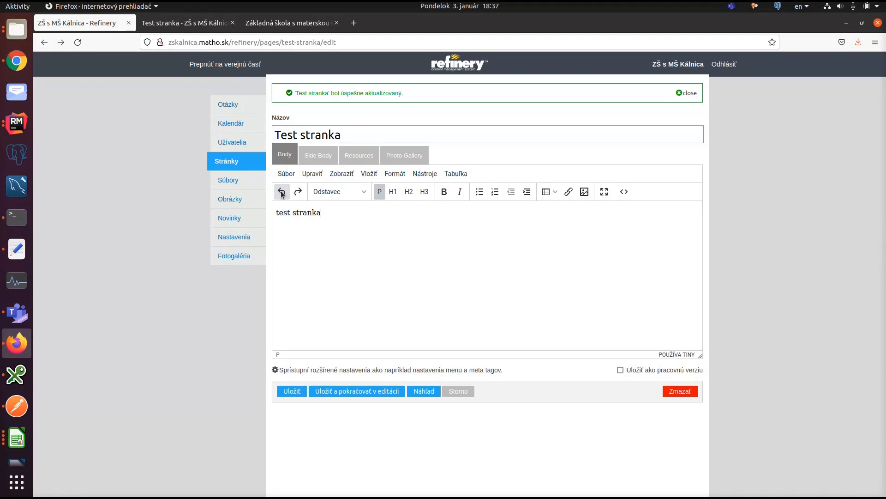
{"action": "left_click", "coordinate": [298, 191]}
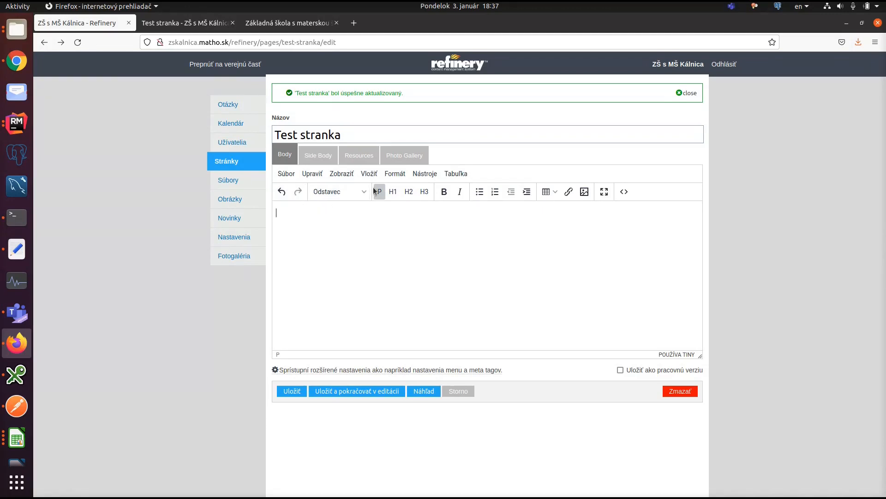
Write "nadpis" as a Heading 1 and "podnadpis" below it as a Heading 2
{"action": "left_click", "coordinate": [392, 193]}
{"action": "type", "text": "n"}
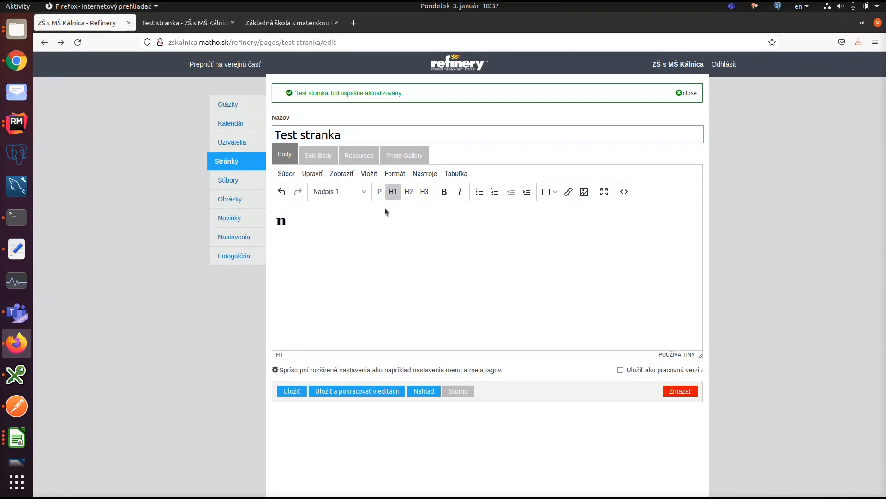
{"action": "type", "text": "adpis"}
{"action": "key", "text": "Return"}
{"action": "type", "text": "podnadpis"}
{"action": "key", "text": "shift+Home"}
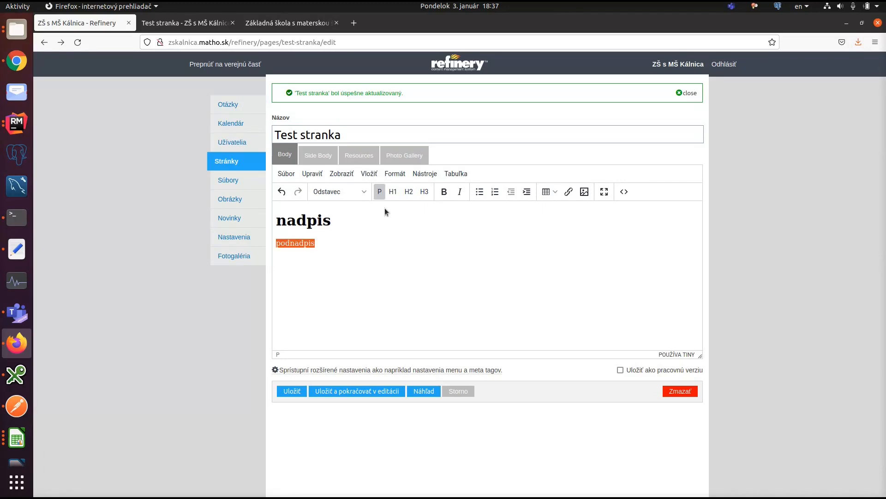
{"action": "left_click", "coordinate": [407, 193]}
Add the paragraph "blok textu" below the subheading and make the word "textu" bold and italic
{"action": "left_click", "coordinate": [371, 246]}
{"action": "type", "text": "lok textu"}
{"action": "key", "text": "shift+Home"}
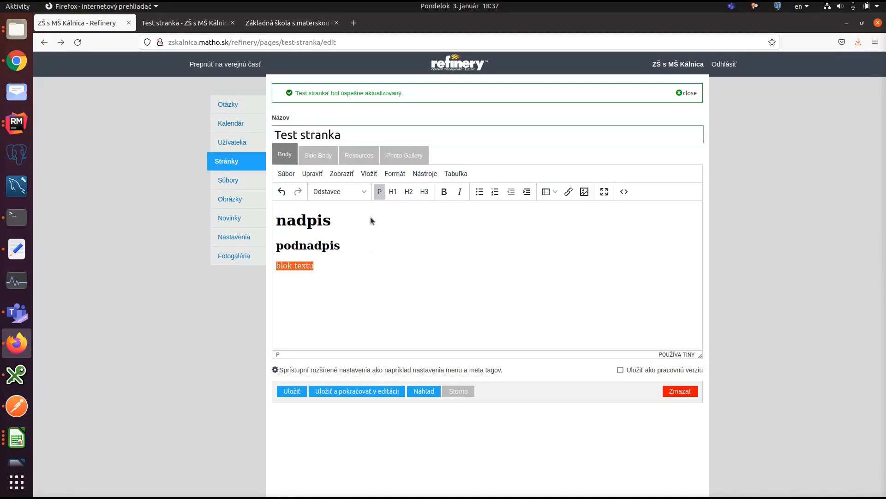
{"action": "left_click", "coordinate": [318, 264]}
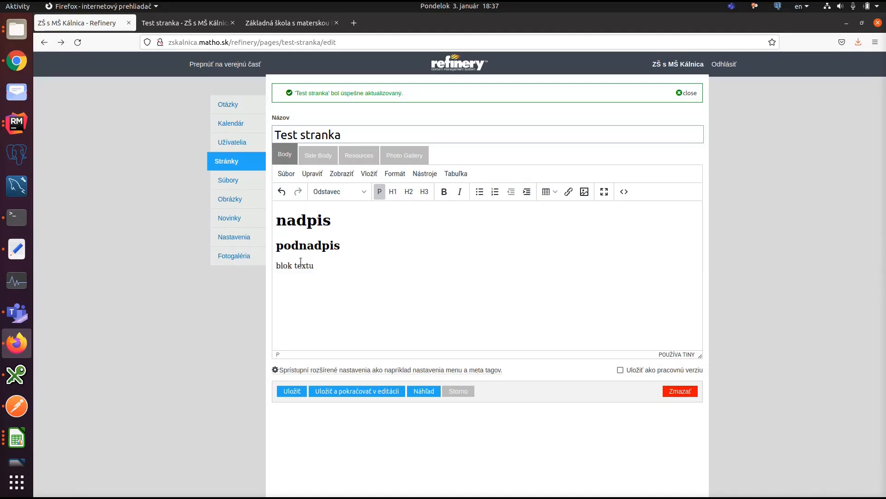
{"action": "double_click", "coordinate": [302, 265]}
{"action": "left_click", "coordinate": [444, 193]}
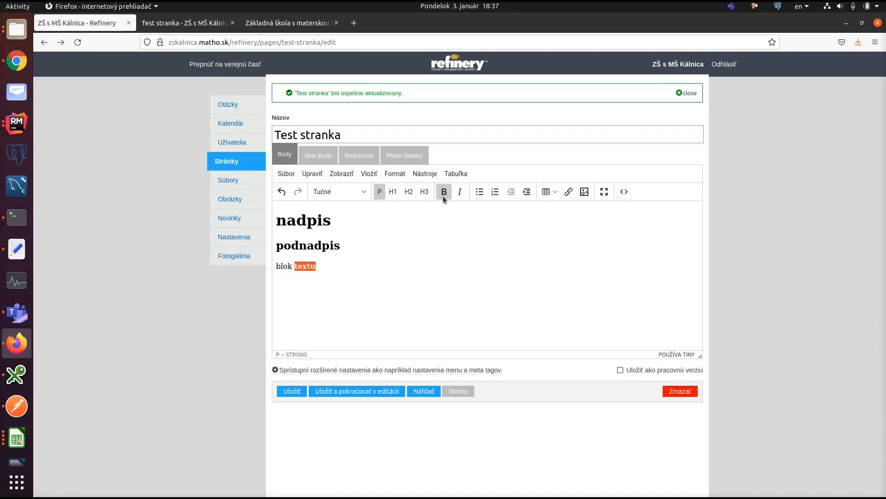
{"action": "left_click", "coordinate": [460, 193]}
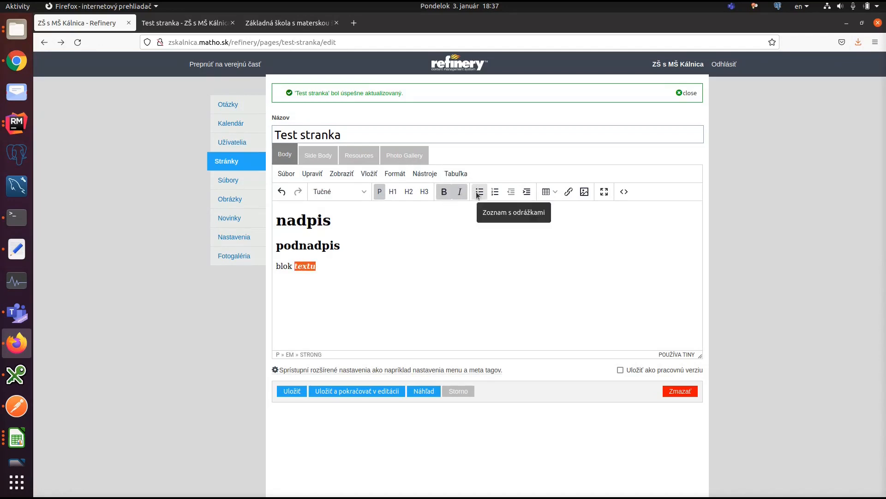
Turn the "blok textu" line into a bulleted list, switch it to a numbered list, and start an empty paragraph below
{"action": "left_click", "coordinate": [479, 192]}
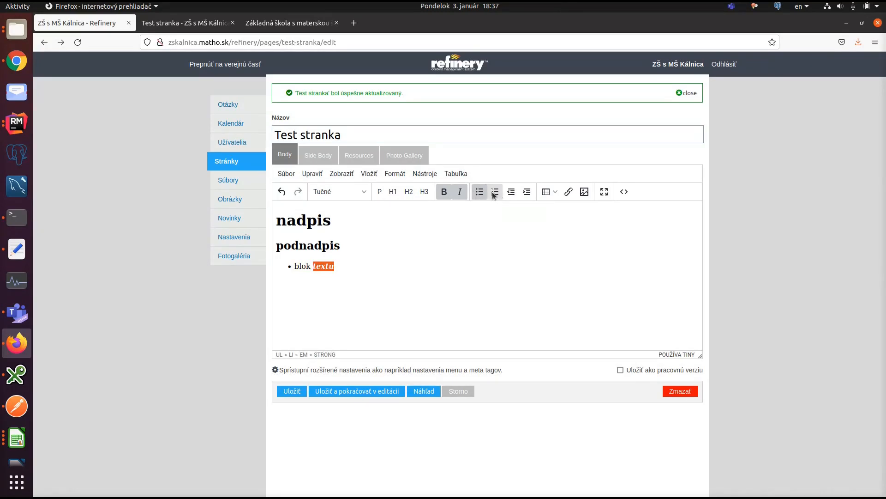
{"action": "left_click", "coordinate": [493, 193]}
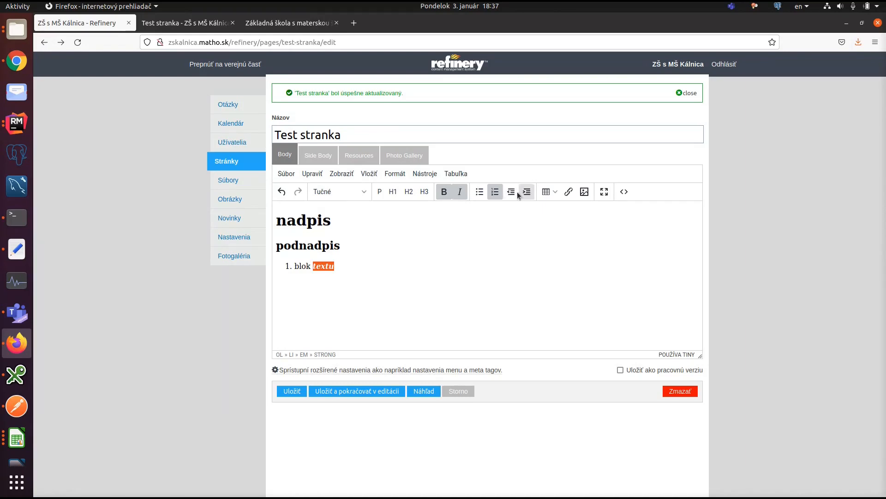
{"action": "left_click", "coordinate": [352, 268]}
{"action": "key", "text": "Return"}
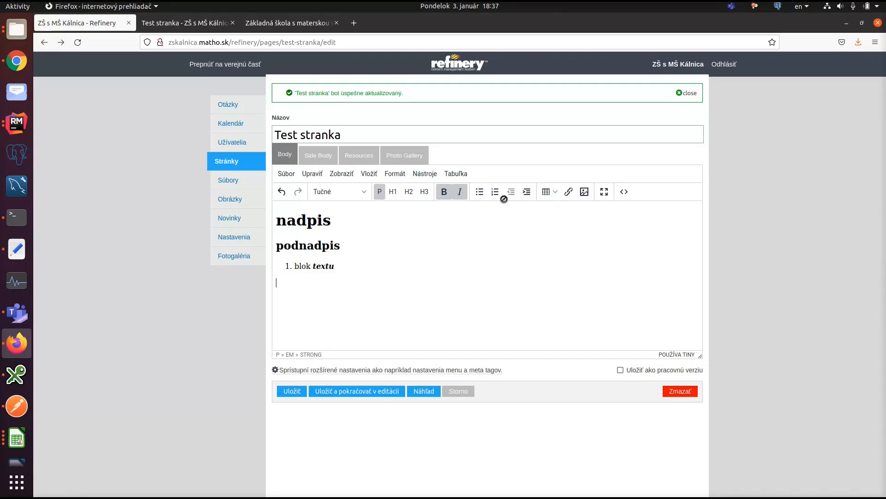
Insert a 3x3 table below the numbered list and delete it again
{"action": "left_click", "coordinate": [546, 191]}
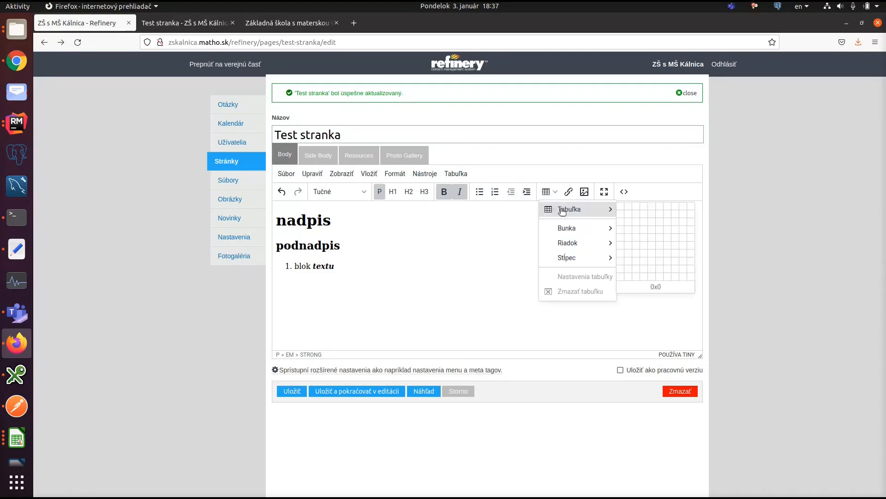
{"action": "left_click", "coordinate": [635, 223]}
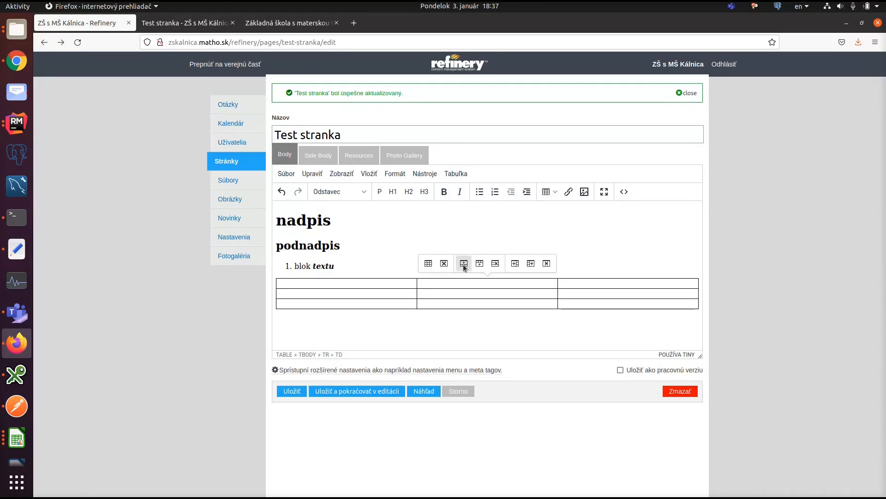
{"action": "left_click", "coordinate": [444, 264]}
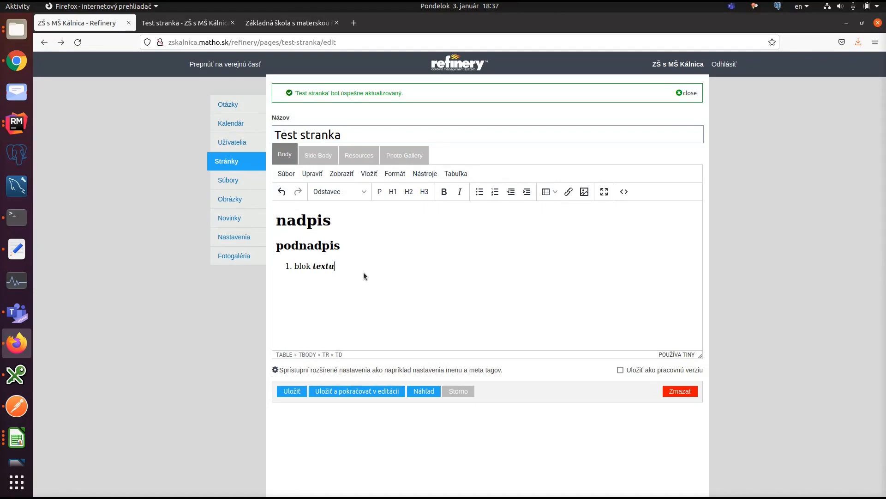
Add the text "historia" below the numbered list and link it to the site page História under Škola
{"action": "key", "text": "Return"}
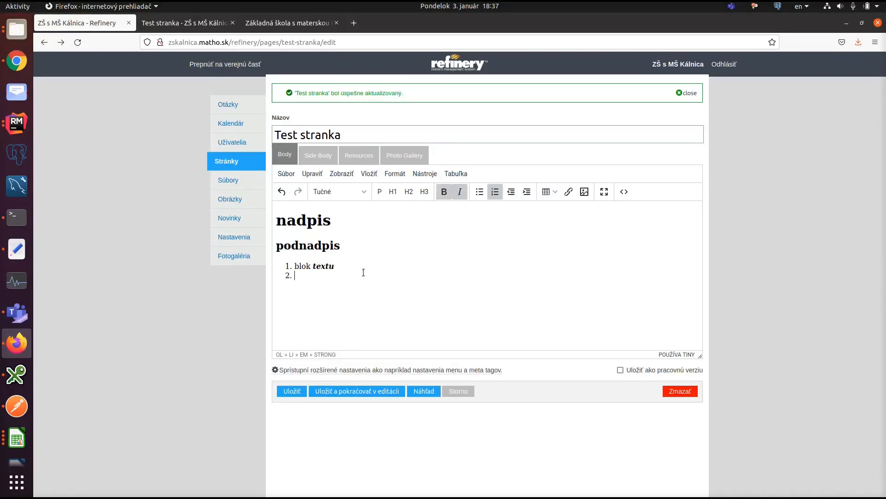
{"action": "key", "text": "Return"}
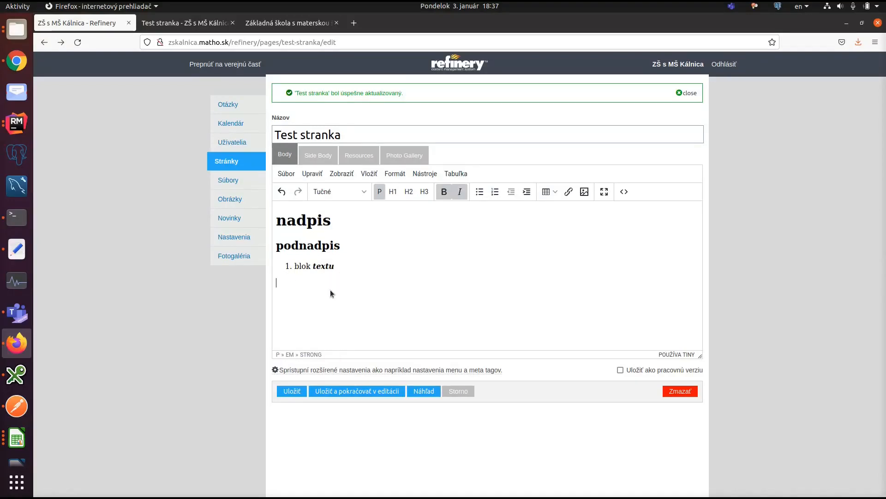
{"action": "type", "text": "historia"}
{"action": "double_click", "coordinate": [300, 283]}
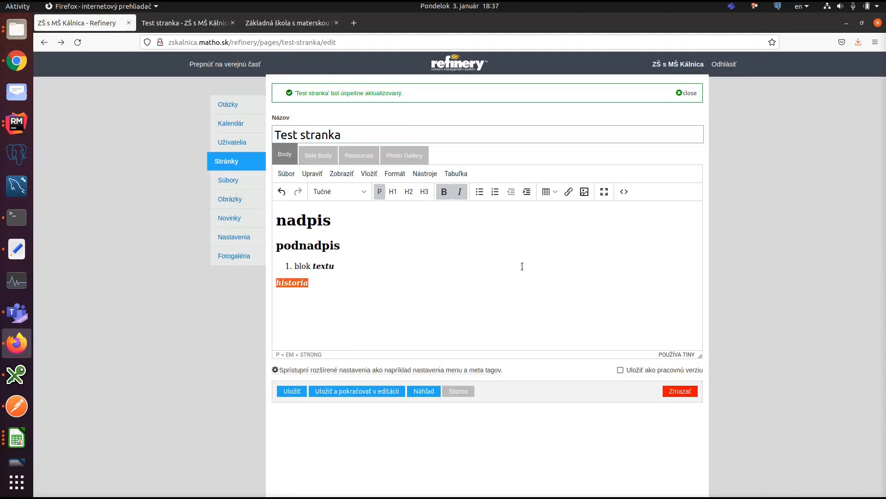
{"action": "left_click", "coordinate": [568, 193]}
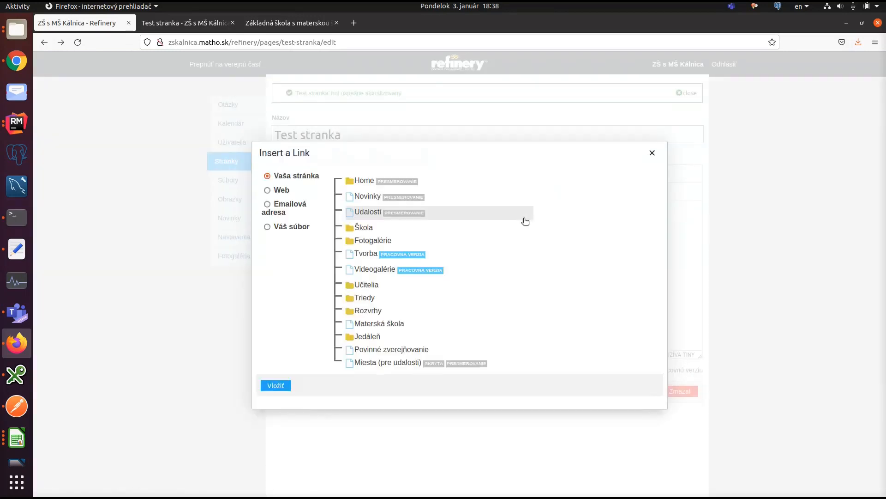
{"action": "left_click", "coordinate": [358, 228]}
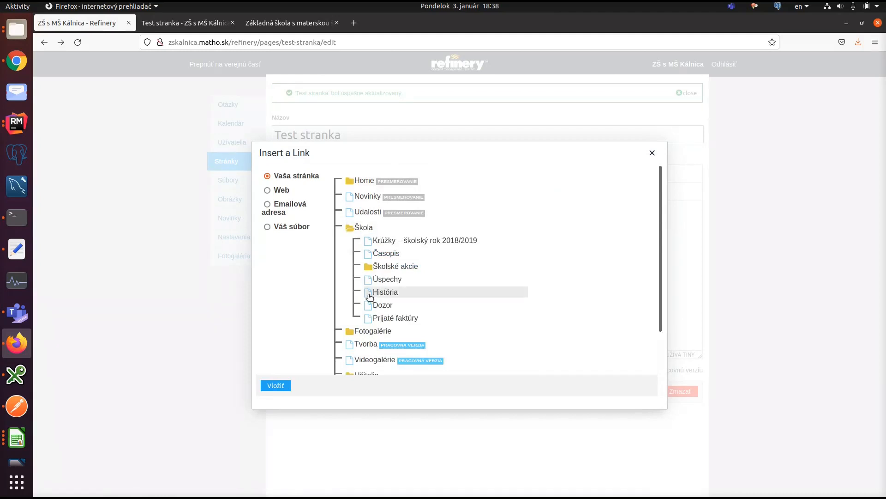
{"action": "left_click", "coordinate": [386, 294]}
{"action": "left_click", "coordinate": [275, 385]}
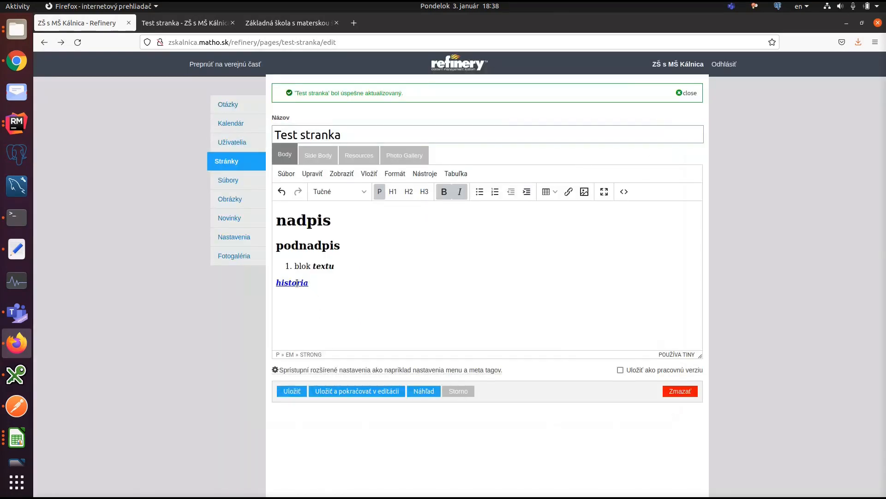
{"action": "left_click", "coordinate": [316, 281]}
{"action": "key", "text": "Return"}
{"action": "type", "text": "externy link"}
{"action": "key", "text": "shift+Home"}
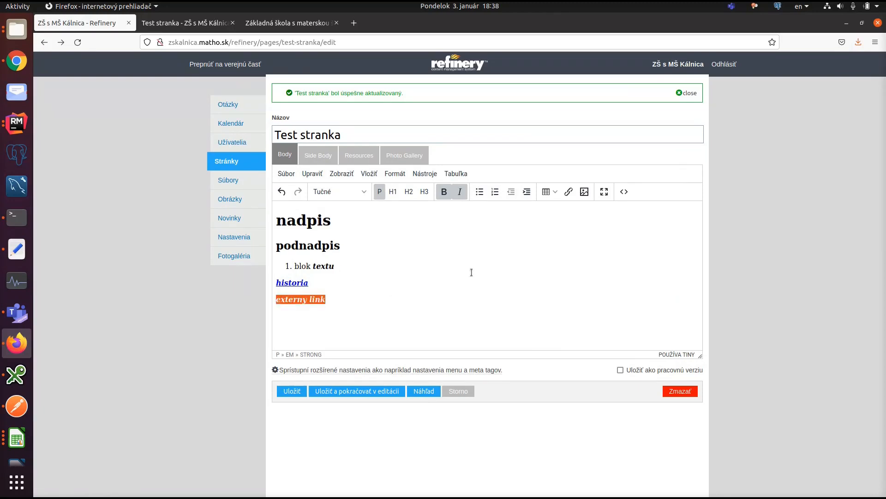
{"action": "left_click", "coordinate": [568, 193]}
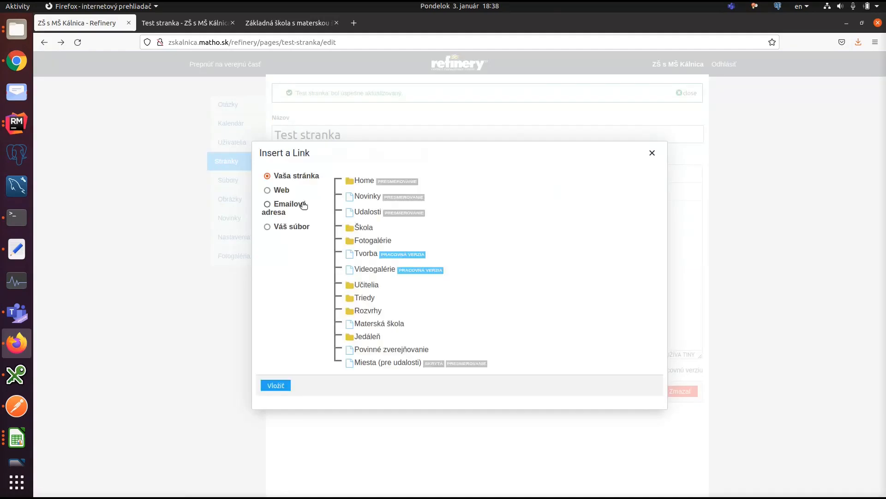
{"action": "left_click", "coordinate": [277, 190]}
{"action": "left_click", "coordinate": [366, 195]}
{"action": "type", "text": "www.kalnica.sk"}
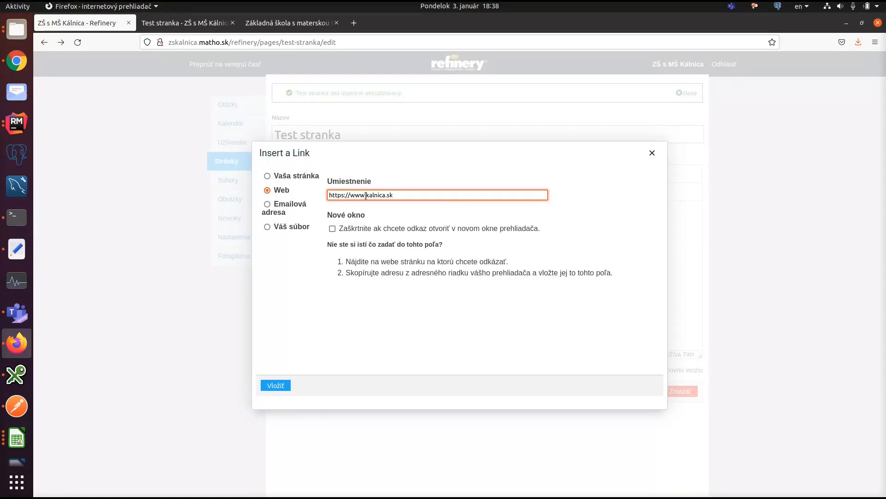
{"action": "left_click", "coordinate": [333, 230]}
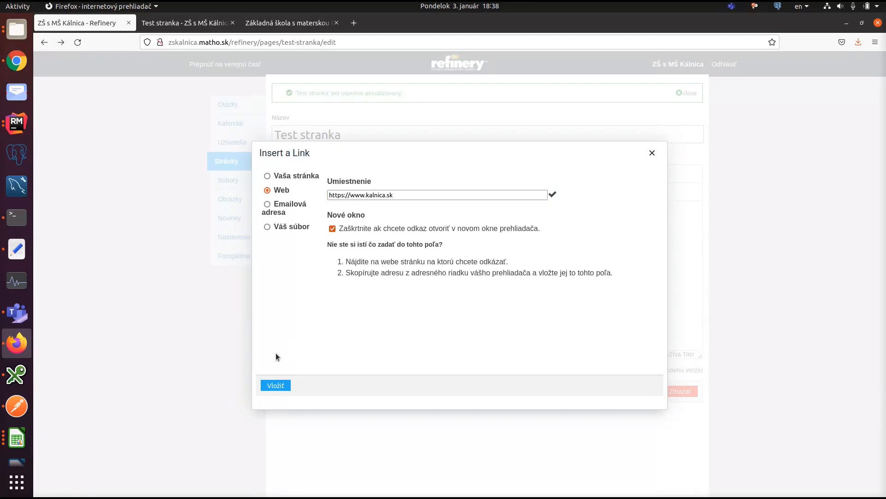
{"action": "left_click", "coordinate": [290, 385]}
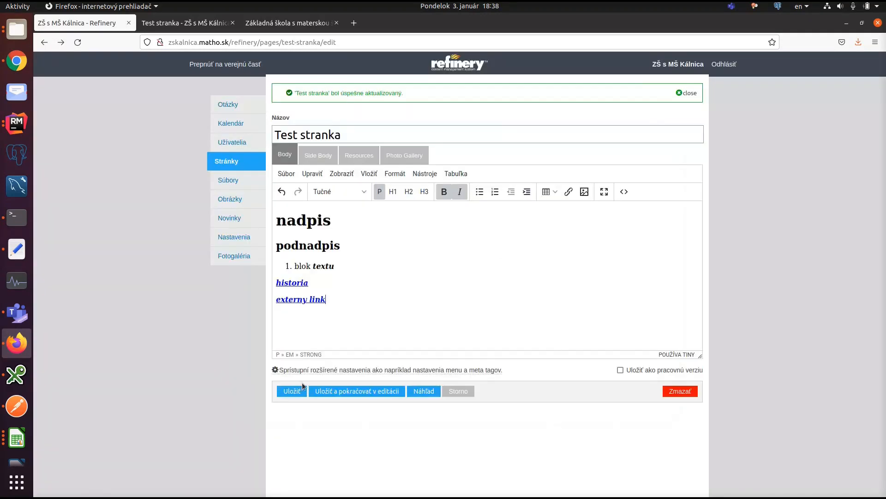
Insert the library image Morena below the external link, resized to medium image (225x255)
{"action": "left_click", "coordinate": [313, 313]}
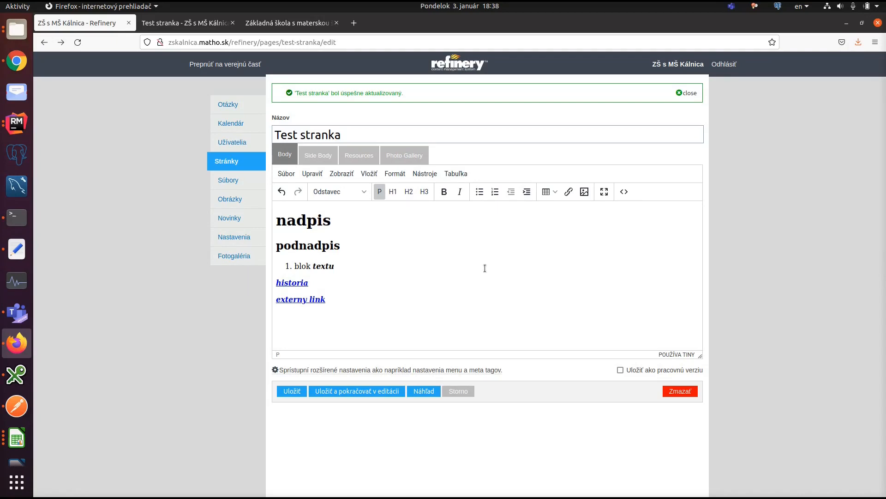
{"action": "left_click", "coordinate": [583, 193]}
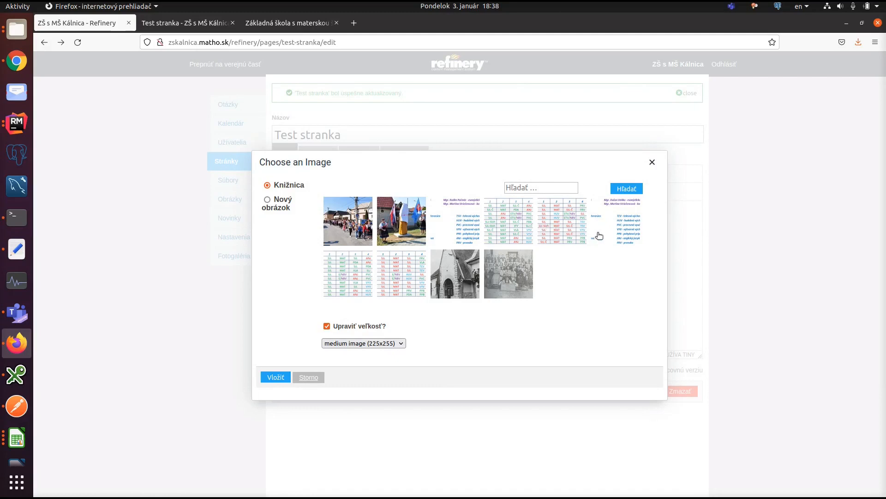
{"action": "left_click", "coordinate": [351, 220]}
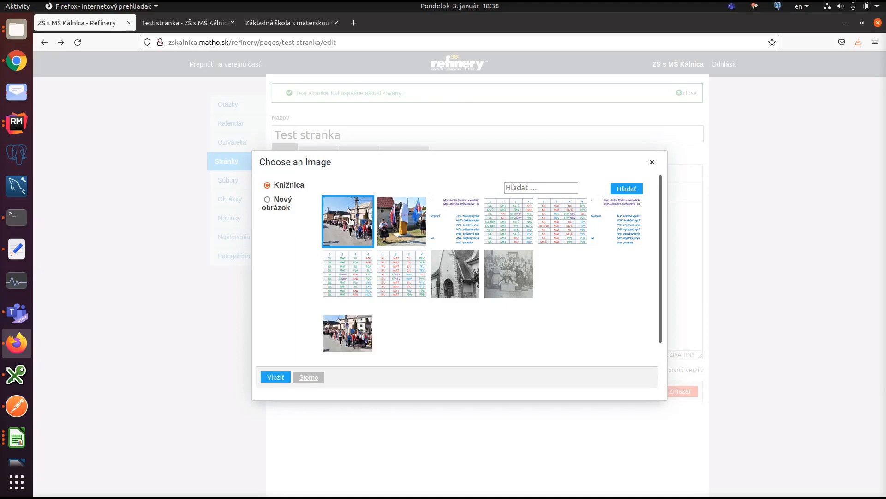
{"action": "scroll", "coordinate": [351, 220], "scroll_direction": "down", "scroll_amount": 2}
{"action": "scroll", "coordinate": [352, 216], "scroll_direction": "up", "scroll_amount": 2}
{"action": "scroll", "coordinate": [352, 223], "scroll_direction": "down", "scroll_amount": 2}
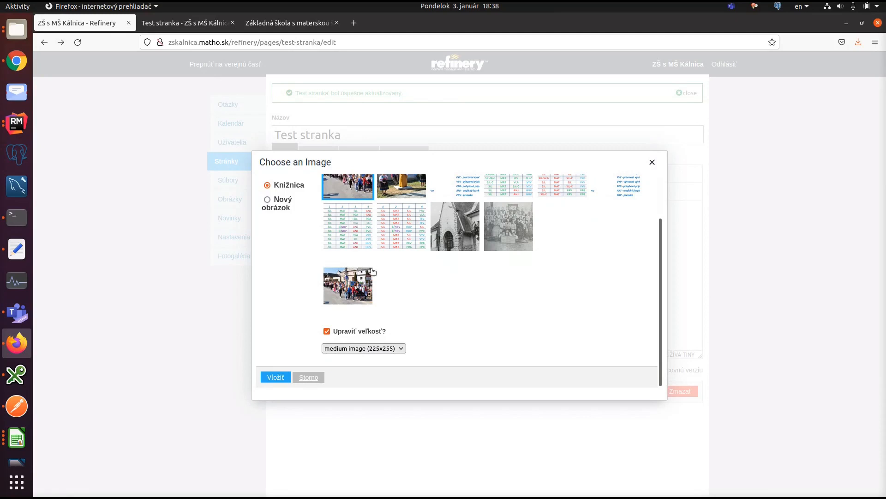
{"action": "scroll", "coordinate": [358, 203], "scroll_direction": "up", "scroll_amount": 2}
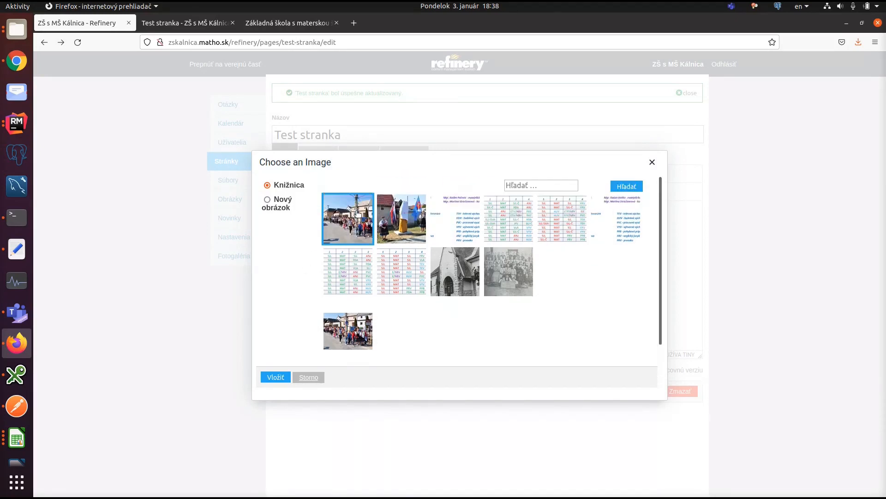
{"action": "scroll", "coordinate": [346, 221], "scroll_direction": "down", "scroll_amount": 2}
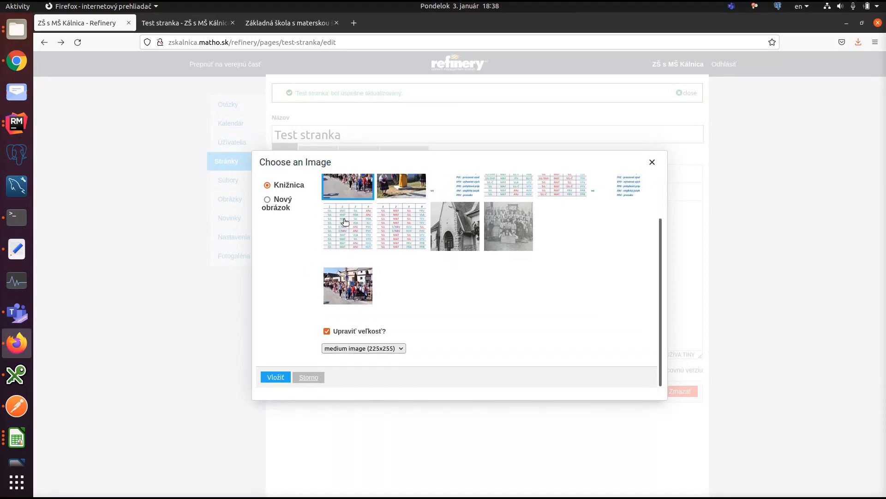
{"action": "left_click", "coordinate": [351, 289]}
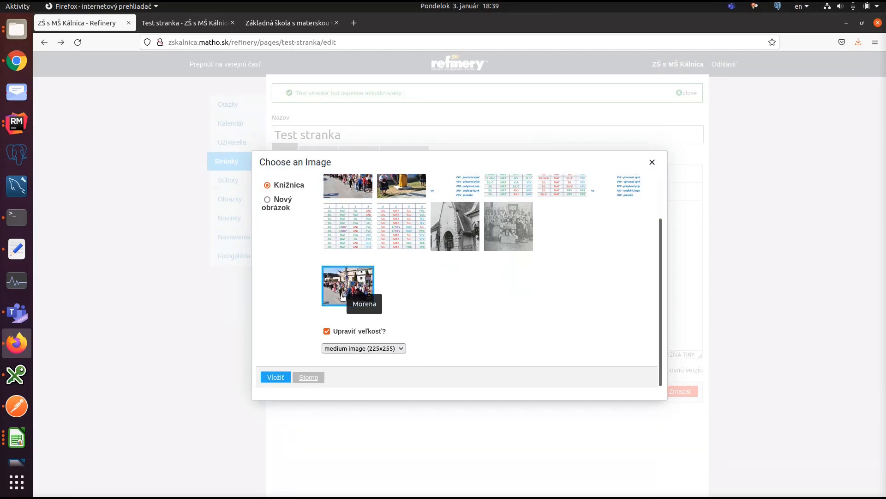
{"action": "left_click", "coordinate": [276, 377]}
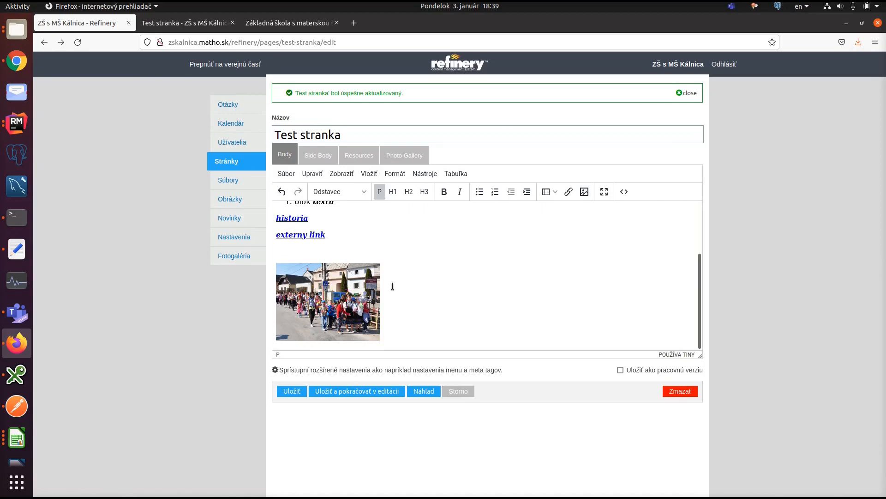
Resize the inserted image below the external link to a width of 100 with the image editor and save the edit
{"action": "left_click", "coordinate": [356, 279]}
{"action": "right_click", "coordinate": [356, 280]}
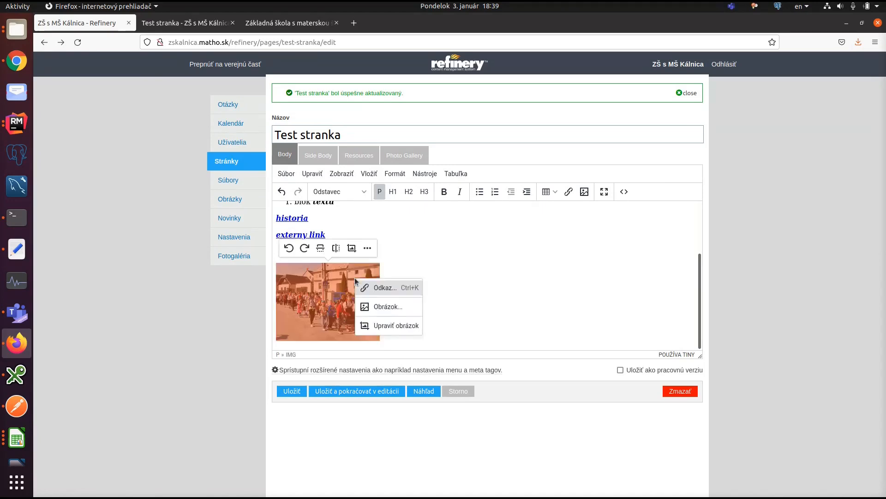
{"action": "left_click", "coordinate": [381, 325]}
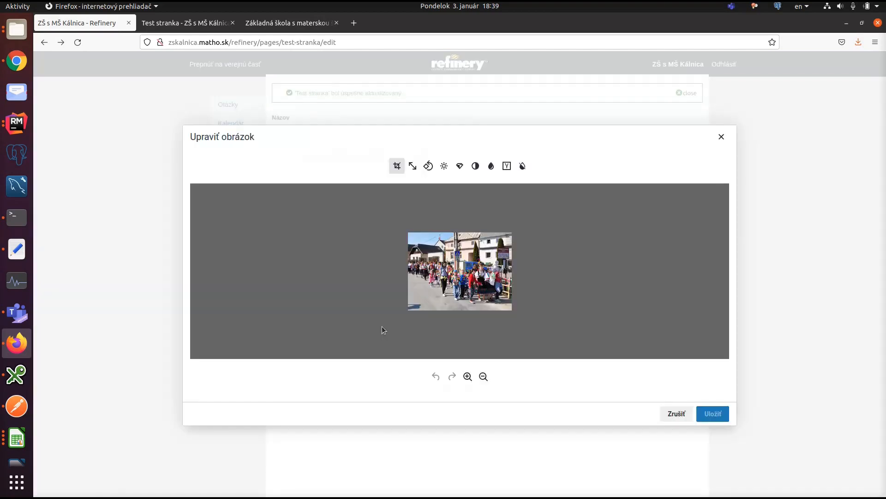
{"action": "left_click", "coordinate": [413, 171]}
{"action": "double_click", "coordinate": [404, 169]}
{"action": "type", "text": "1"}
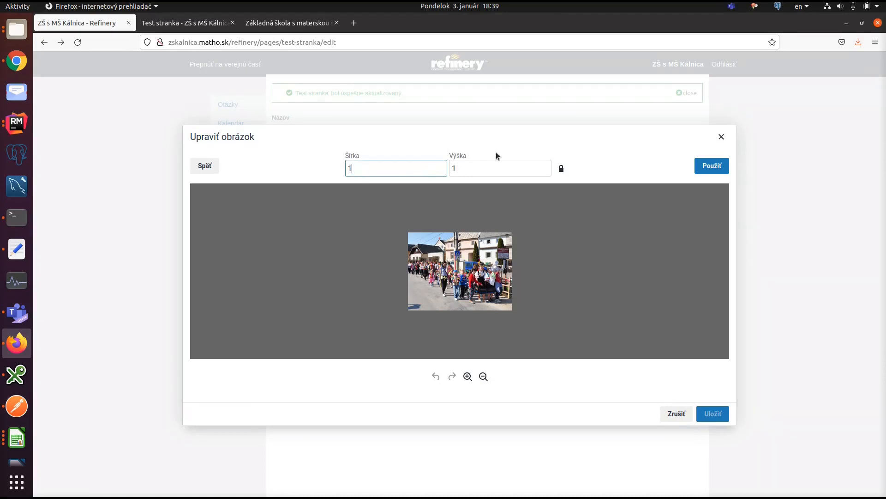
{"action": "type", "text": "00"}
{"action": "left_click", "coordinate": [705, 166]}
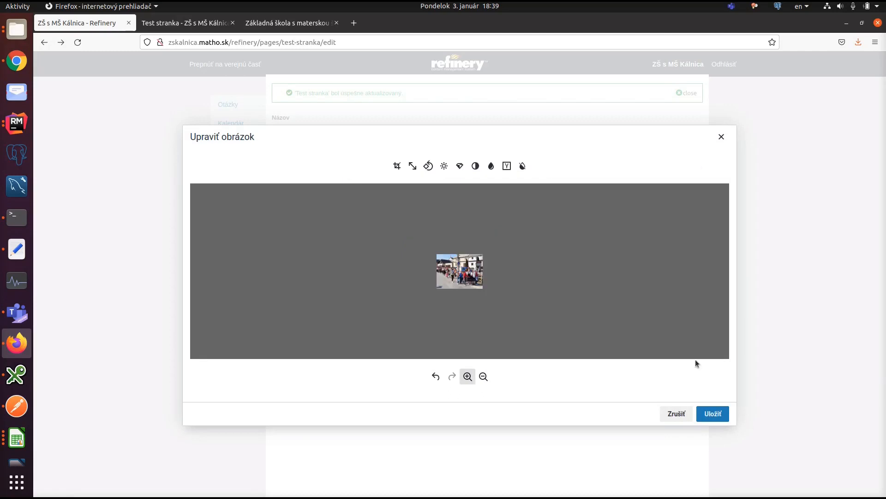
{"action": "left_click", "coordinate": [711, 415]}
{"action": "left_click", "coordinate": [363, 327]}
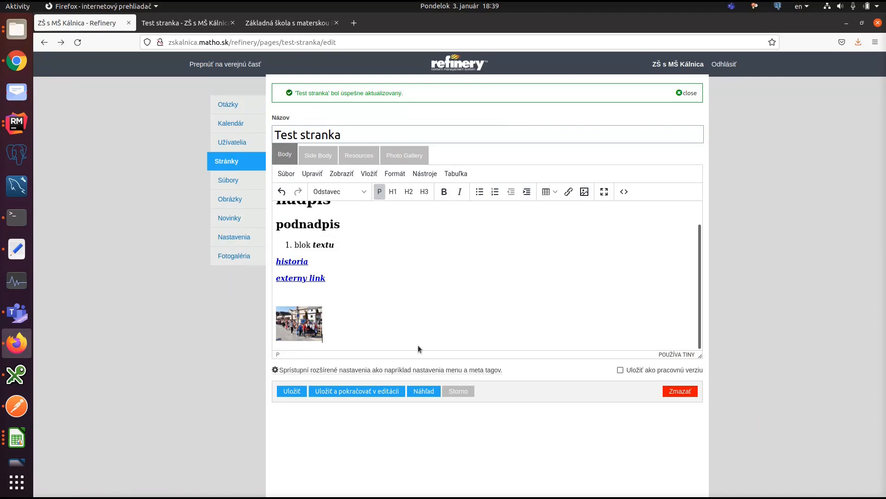
Save the page while continuing to edit, open its preview, and follow the "historia" link to test it
{"action": "left_click", "coordinate": [369, 391]}
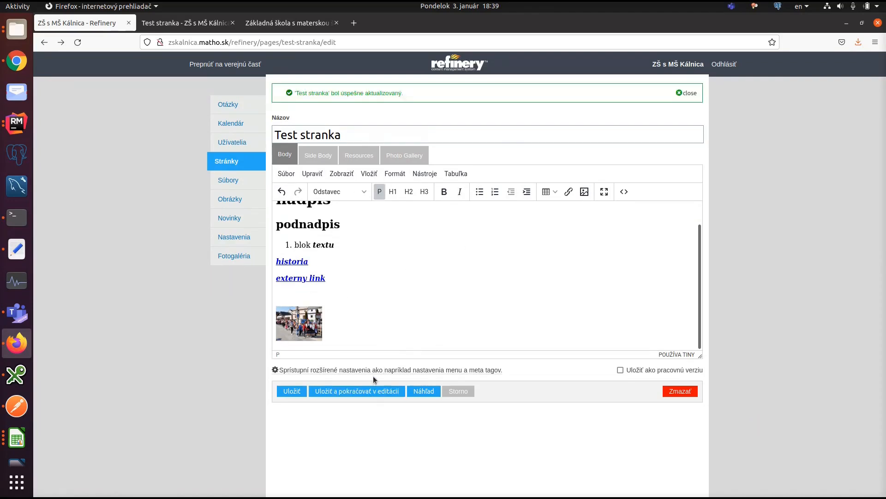
{"action": "left_click", "coordinate": [423, 391]}
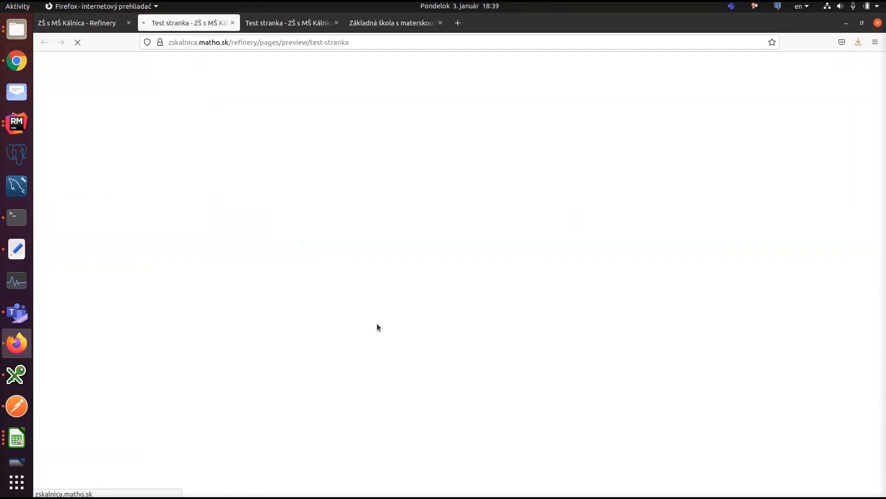
{"action": "scroll", "coordinate": [421, 296], "scroll_direction": "down", "scroll_amount": 3}
{"action": "scroll", "coordinate": [420, 294], "scroll_direction": "down", "scroll_amount": 2}
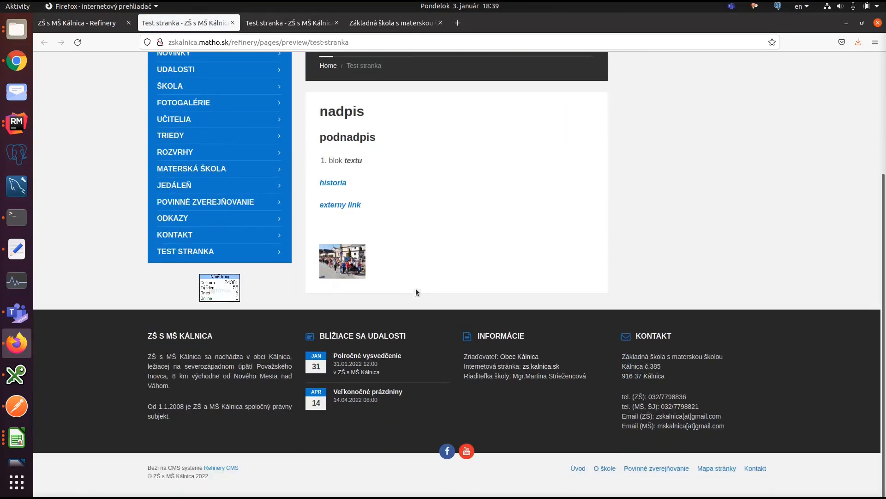
{"action": "scroll", "coordinate": [415, 290], "scroll_direction": "up", "scroll_amount": 2}
{"action": "left_click", "coordinate": [335, 237]}
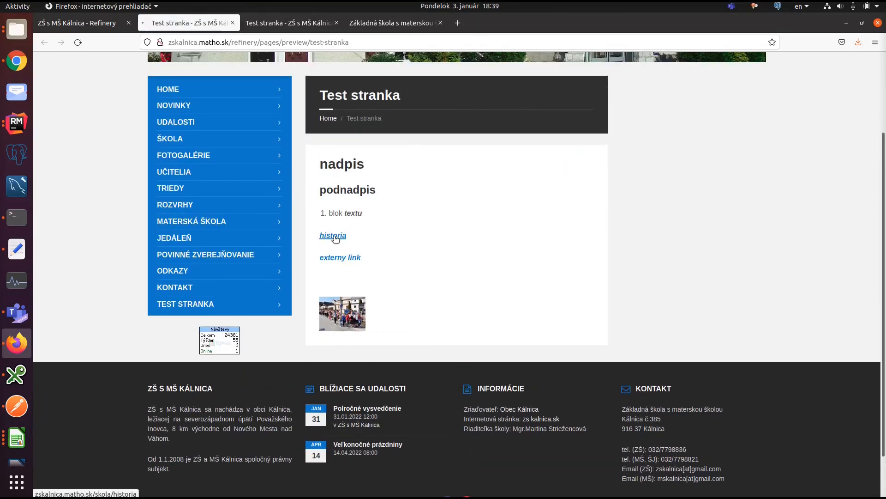
{"action": "scroll", "coordinate": [400, 266], "scroll_direction": "down", "scroll_amount": 2}
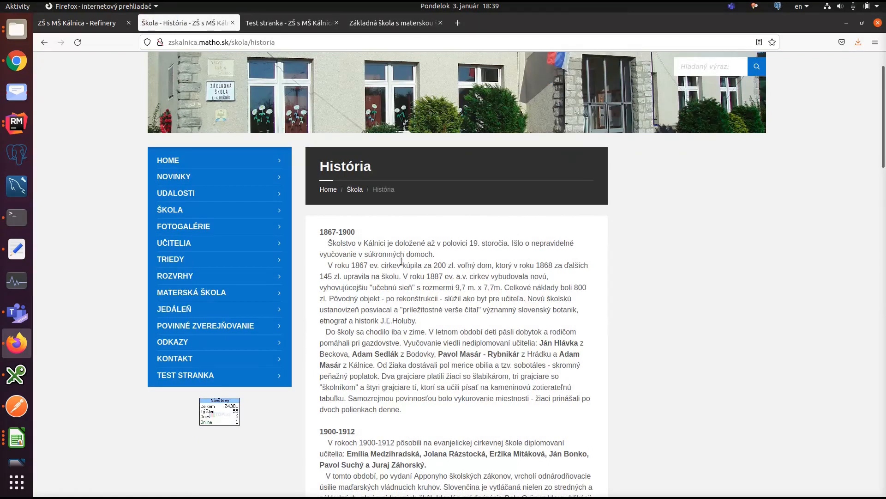
Start a new document in the page body and paste in the 1900-1912 and 1912-1918 history sections copied from the old school website
{"action": "left_click", "coordinate": [98, 24]}
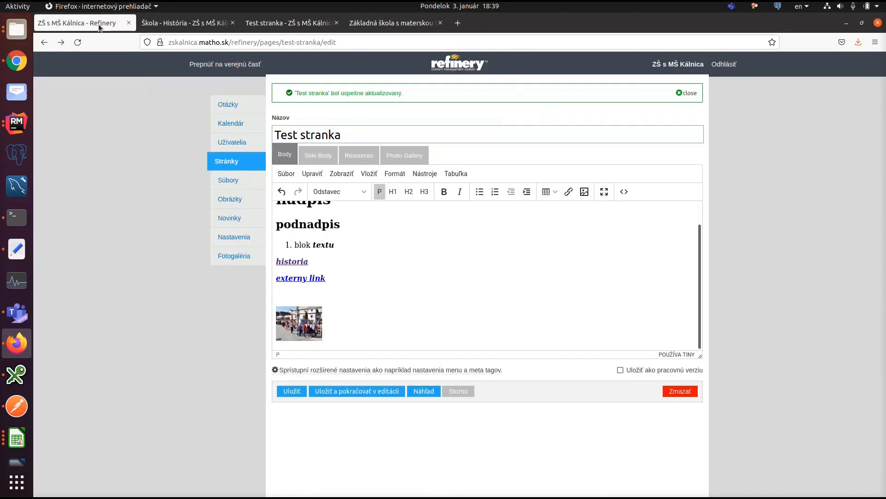
{"action": "left_click", "coordinate": [287, 173]}
{"action": "left_click", "coordinate": [310, 210]}
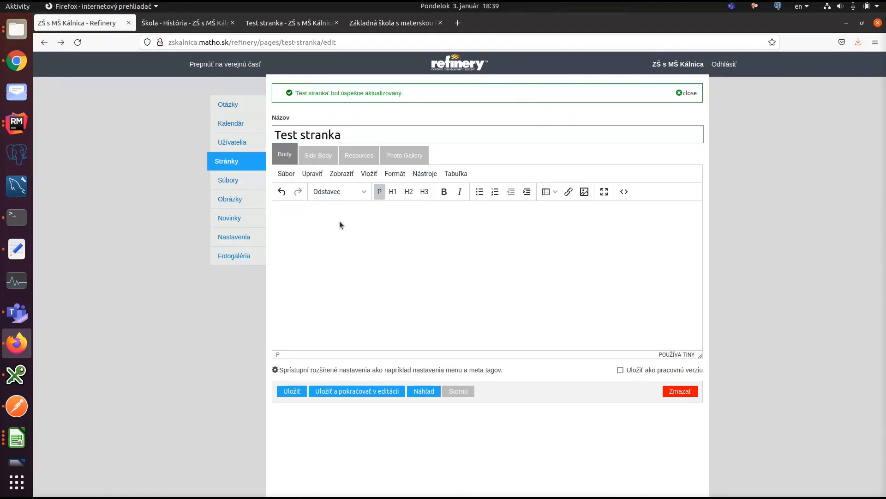
{"action": "left_click", "coordinate": [356, 24]}
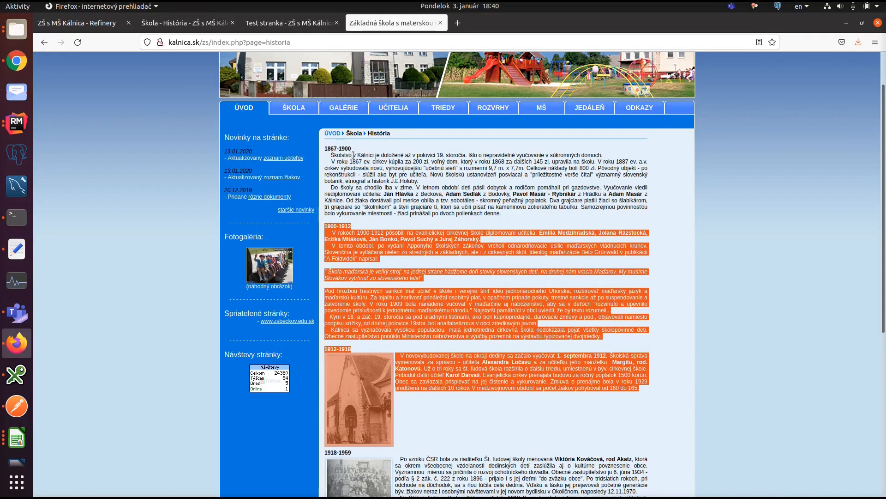
{"action": "left_click", "coordinate": [93, 23]}
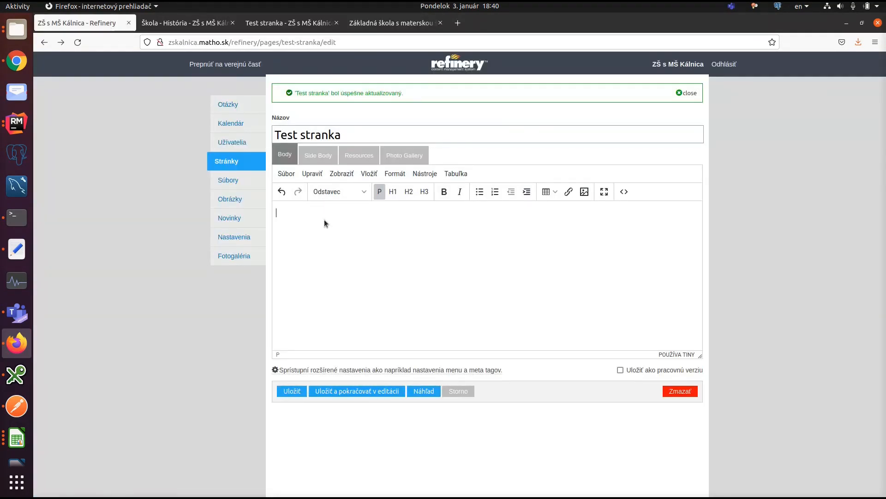
{"action": "key", "text": "ctrl+v"}
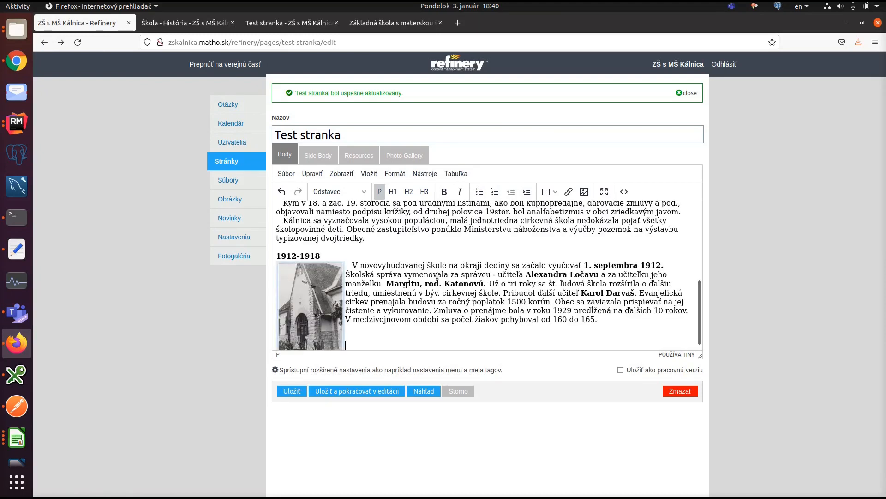
{"action": "scroll", "coordinate": [462, 263], "scroll_direction": "up", "scroll_amount": 5}
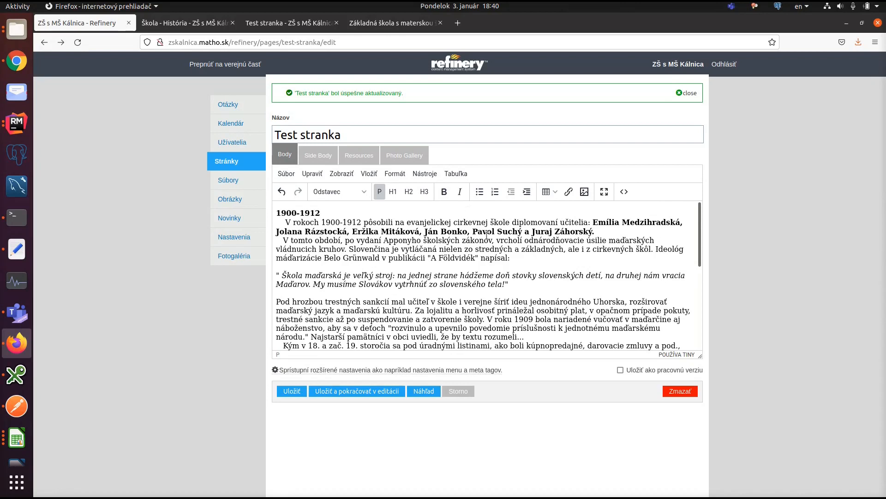
Start a new document in the page body and paste in the formatted text and tables copied from Sprava1(1) (1).docx in LibreOffice Writer
{"action": "left_click", "coordinate": [286, 174]}
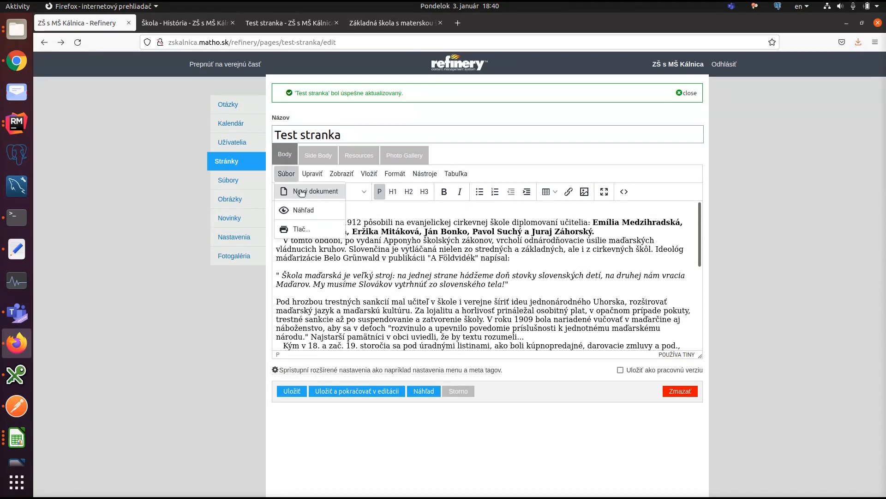
{"action": "left_click", "coordinate": [344, 208]}
{"action": "key", "text": "alt+Tab"}
{"action": "key", "text": "alt+Tab"}
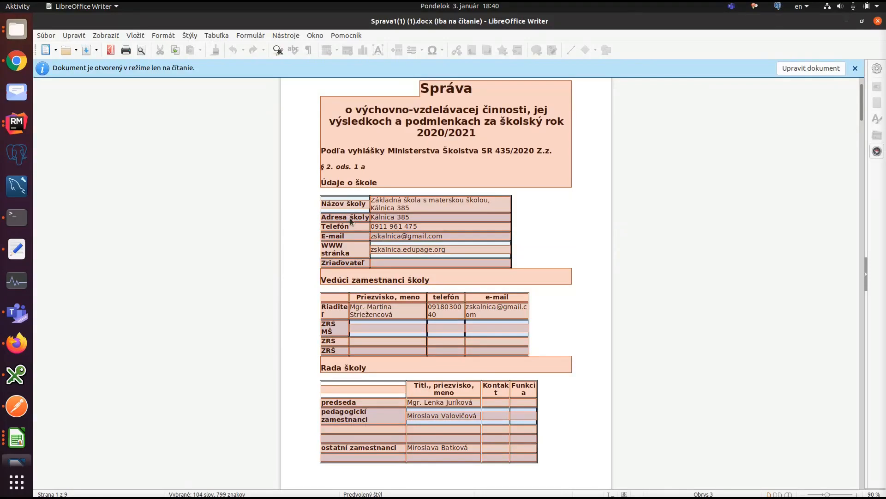
{"action": "key", "text": "alt+Tab"}
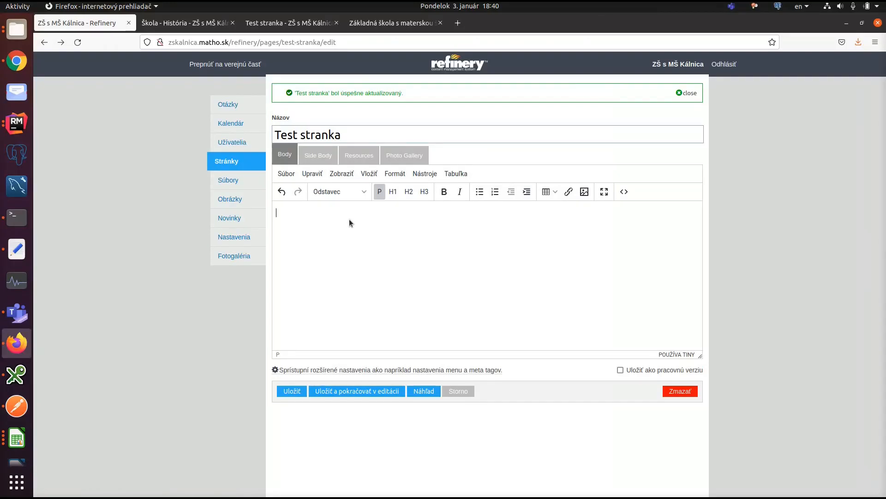
{"action": "key", "text": "ctrl+v"}
{"action": "left_click_drag", "start_coordinate": [699, 337], "coordinate": [703, 200]}
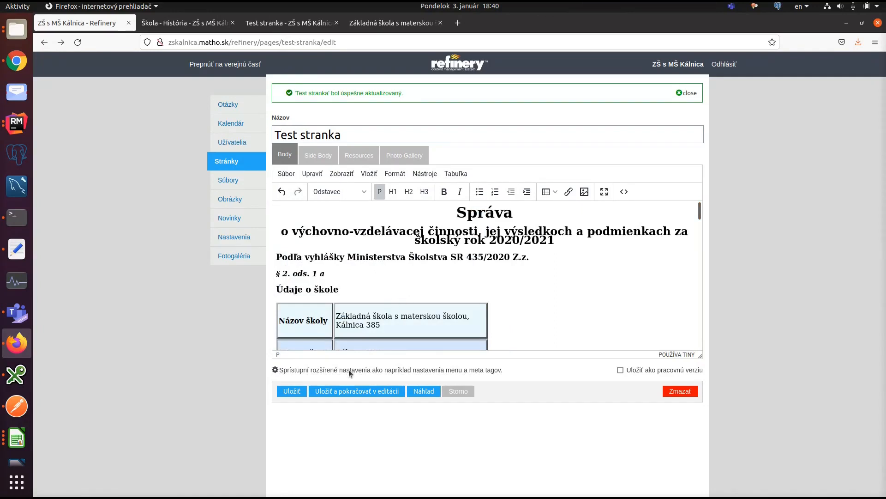
Save the page while continuing to edit, and preview the pasted report down to the Rada školy table
{"action": "left_click", "coordinate": [347, 391]}
{"action": "left_click", "coordinate": [420, 390]}
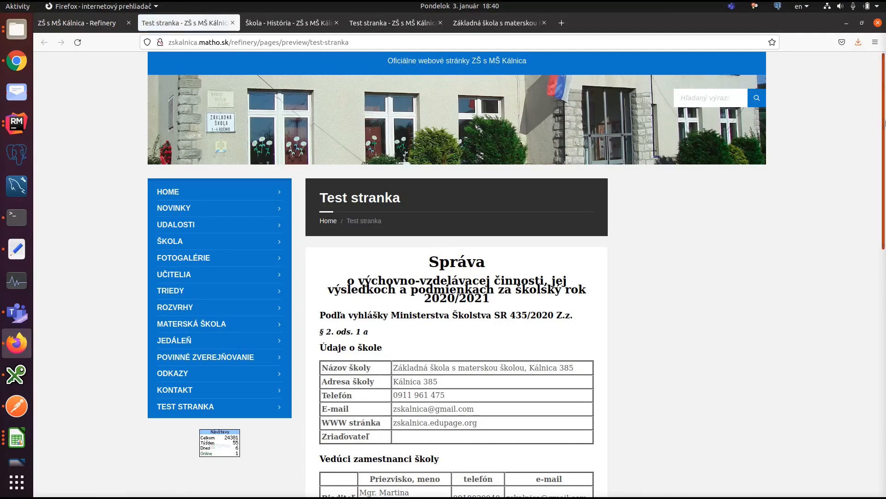
{"action": "scroll", "coordinate": [884, 238], "scroll_direction": "down", "scroll_amount": 5}
{"action": "scroll", "coordinate": [885, 238], "scroll_direction": "down", "scroll_amount": 2}
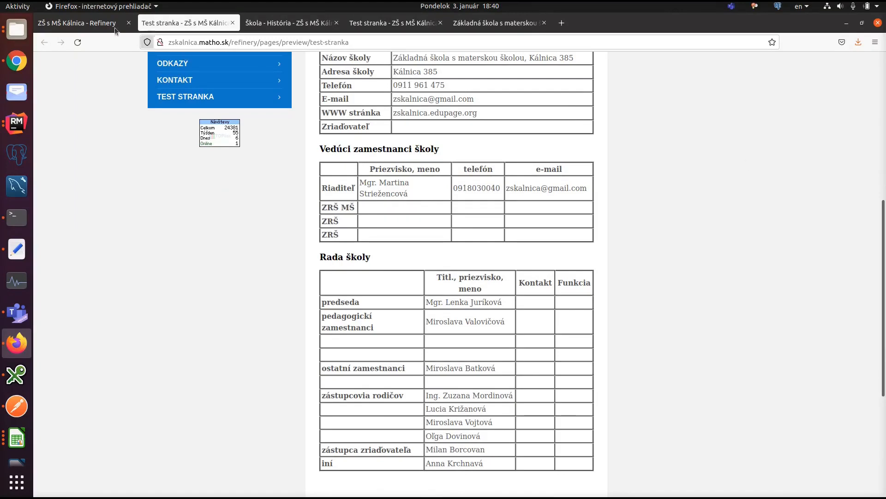
Back in the page editor, switch to full-screen editing and view the pasted report's HTML source code, closing it without changes
{"action": "left_click", "coordinate": [97, 23]}
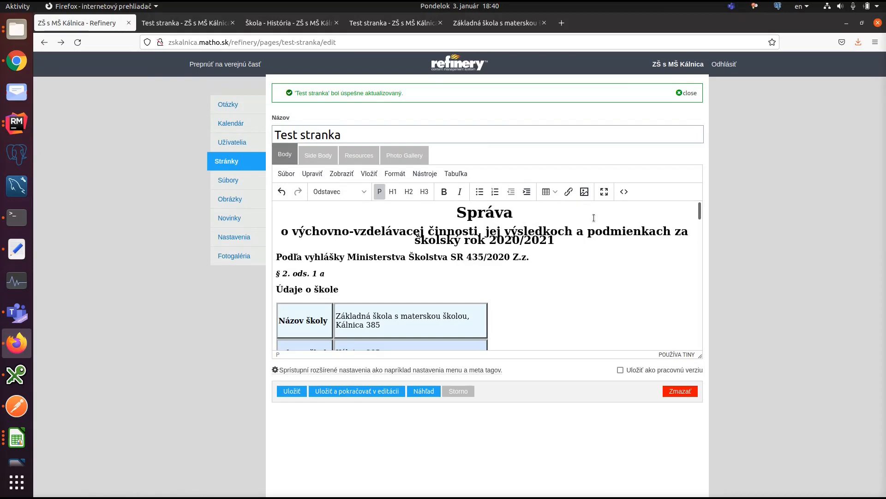
{"action": "left_click", "coordinate": [605, 192]}
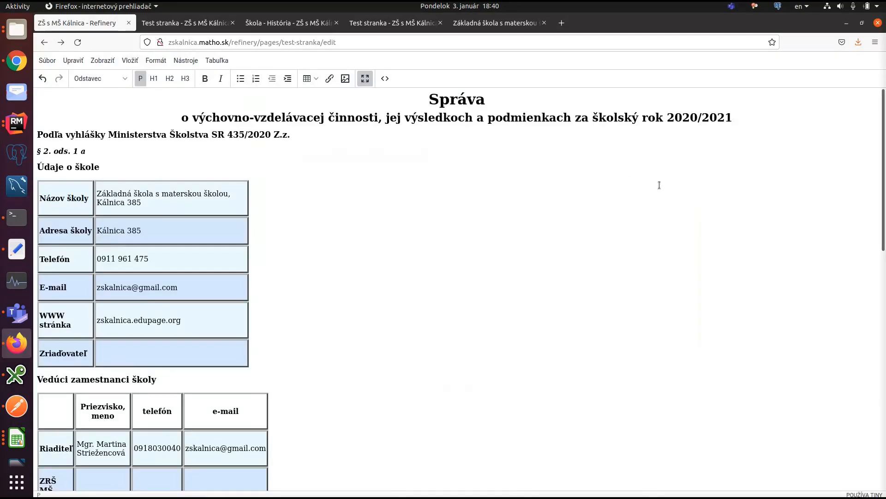
{"action": "left_click", "coordinate": [383, 82]}
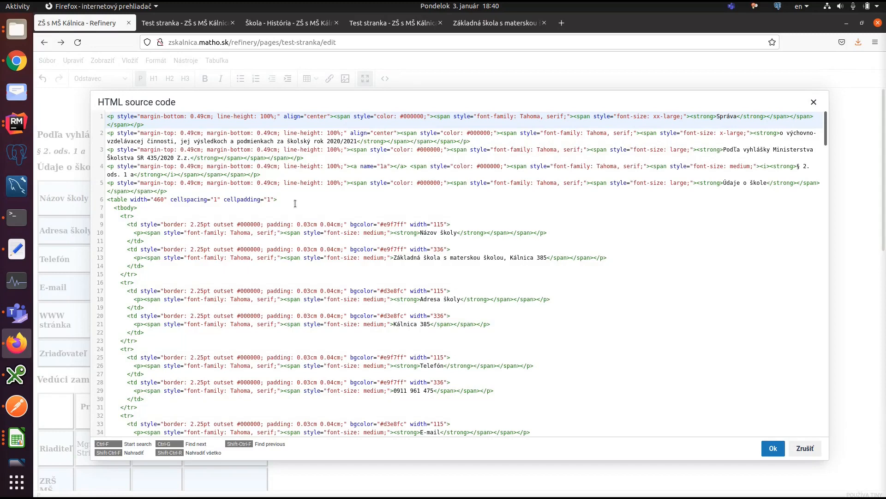
{"action": "left_click", "coordinate": [814, 102]}
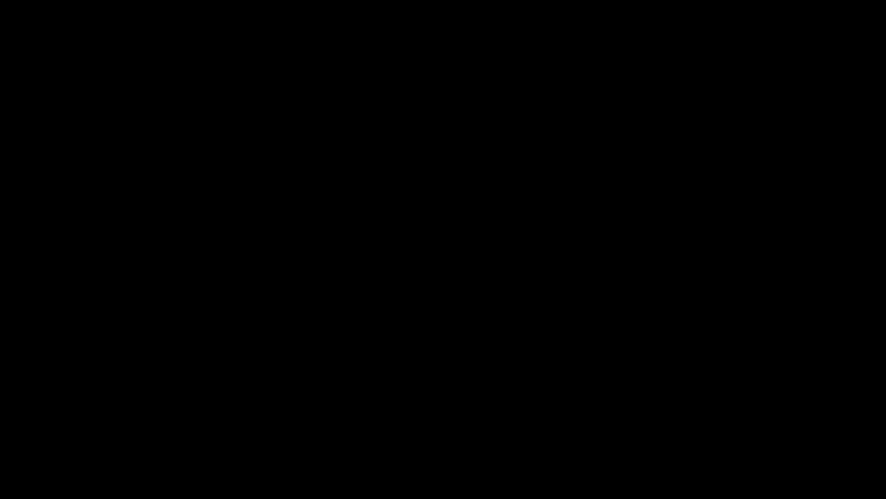